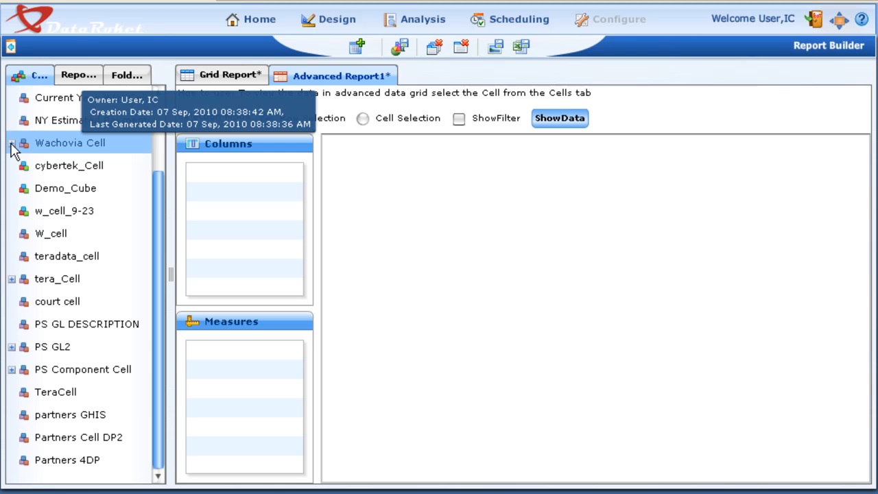
# - Add ITIN, JTInvestorNumber, FName, LName, Origin and TransDate from Wachovia Cell as columns of the advanced report and show its data
pyautogui.click(11, 143)
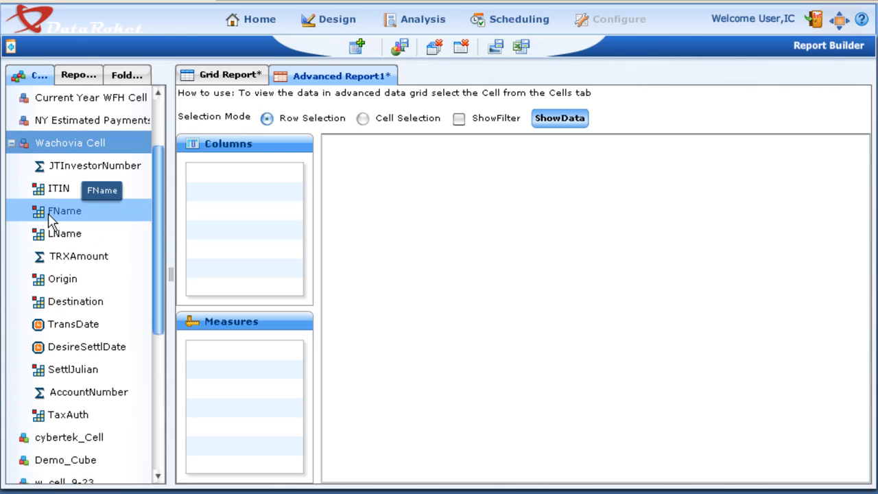
pyautogui.moveTo(54, 190); pyautogui.dragTo(234, 203)
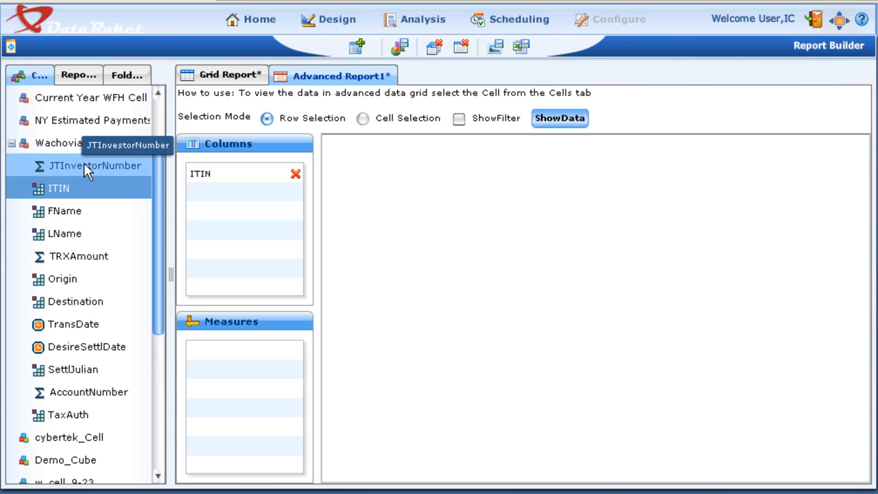
pyautogui.moveTo(84, 166); pyautogui.dragTo(250, 213)
pyautogui.moveTo(96, 209); pyautogui.dragTo(235, 217)
pyautogui.moveTo(44, 235); pyautogui.dragTo(224, 240)
pyautogui.moveTo(53, 281); pyautogui.dragTo(210, 264)
pyautogui.moveTo(94, 320); pyautogui.dragTo(223, 274)
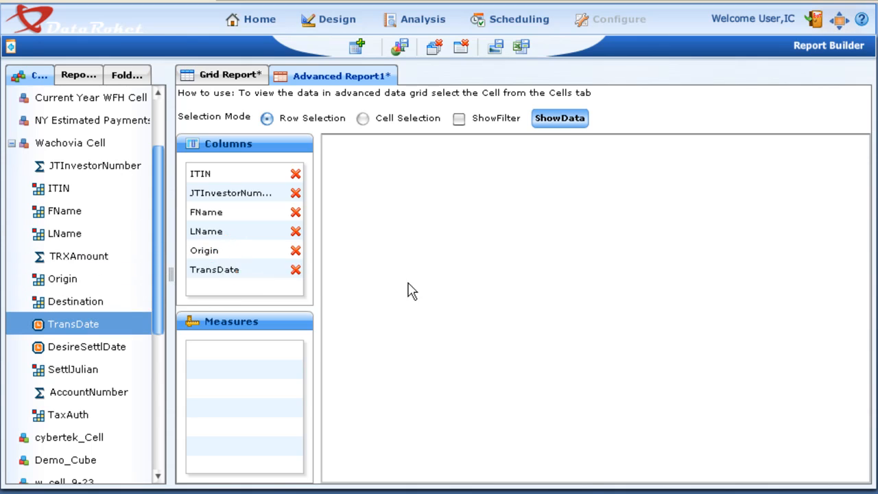
pyautogui.click(560, 119)
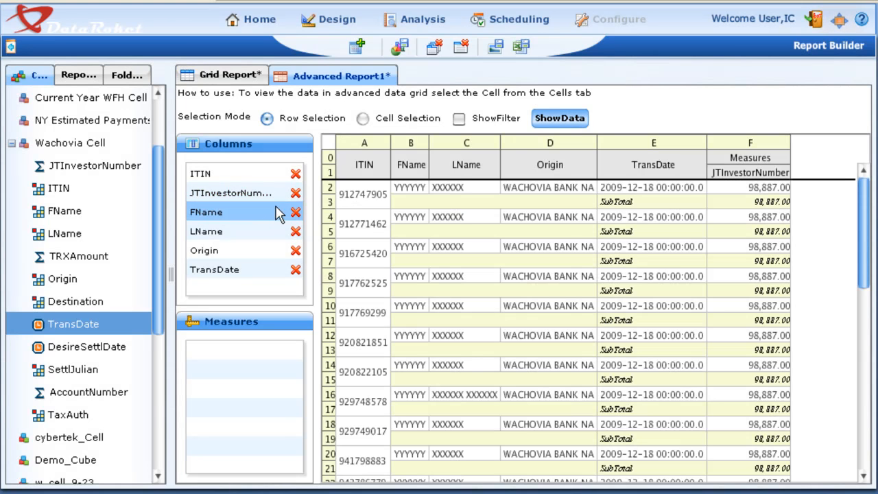
# - Remove the FName and LName columns from the advanced report and reload its data
pyautogui.click(295, 214)
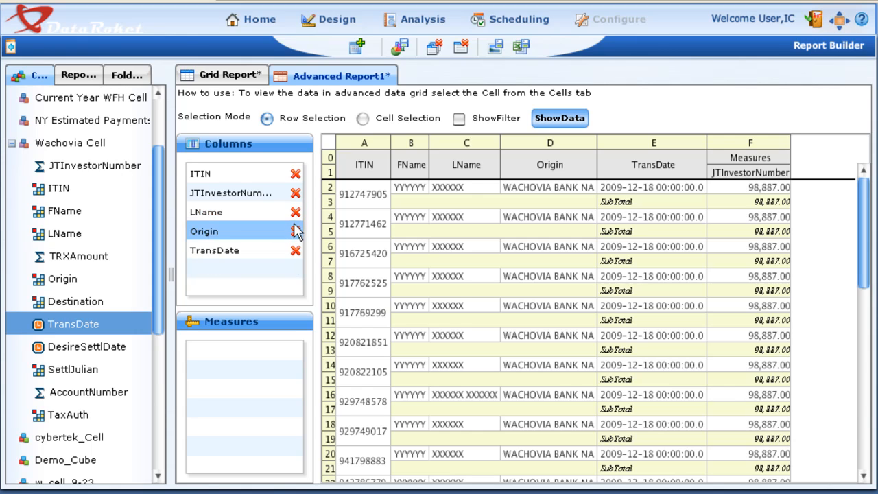
pyautogui.click(295, 213)
pyautogui.click(557, 122)
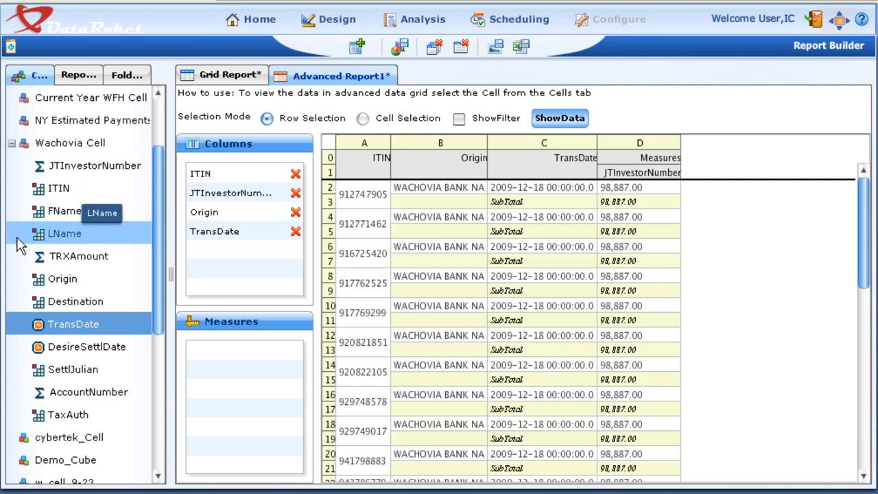
# - Add TRXAmount as a measure of the advanced report and show the data with the filter row enabled
pyautogui.click(81, 259)
pyautogui.moveTo(83, 267); pyautogui.dragTo(230, 384)
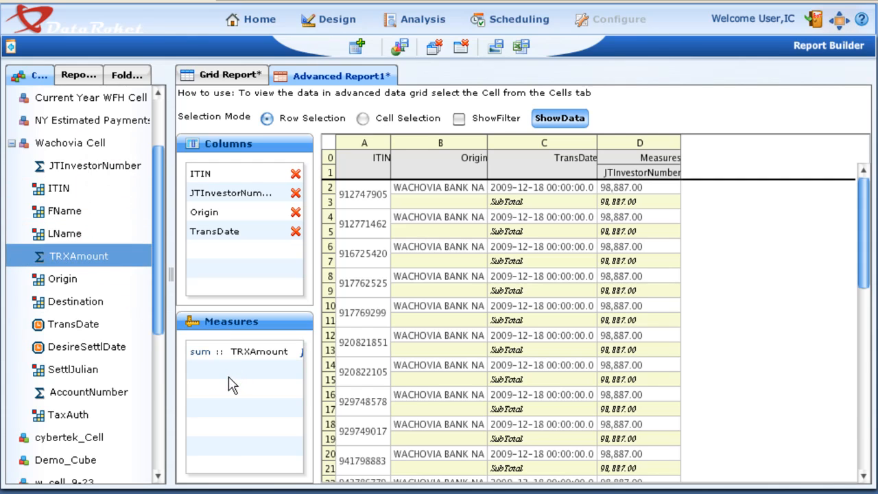
pyautogui.click(549, 119)
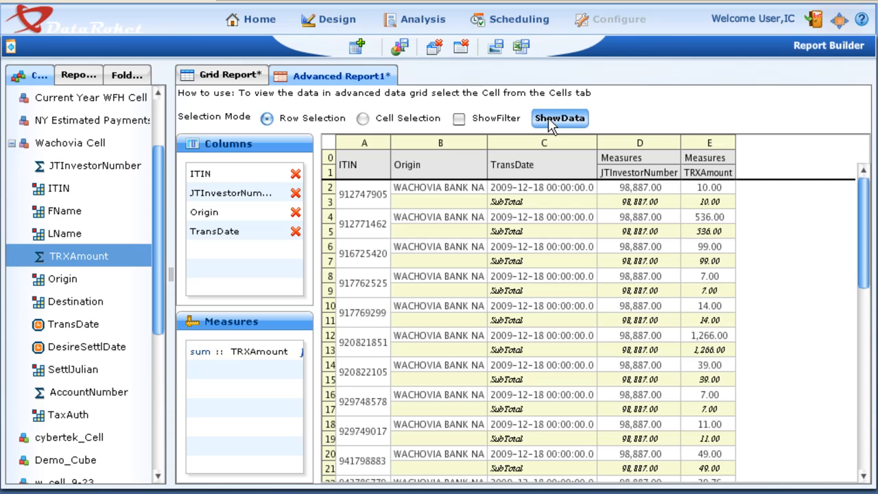
pyautogui.click(459, 121)
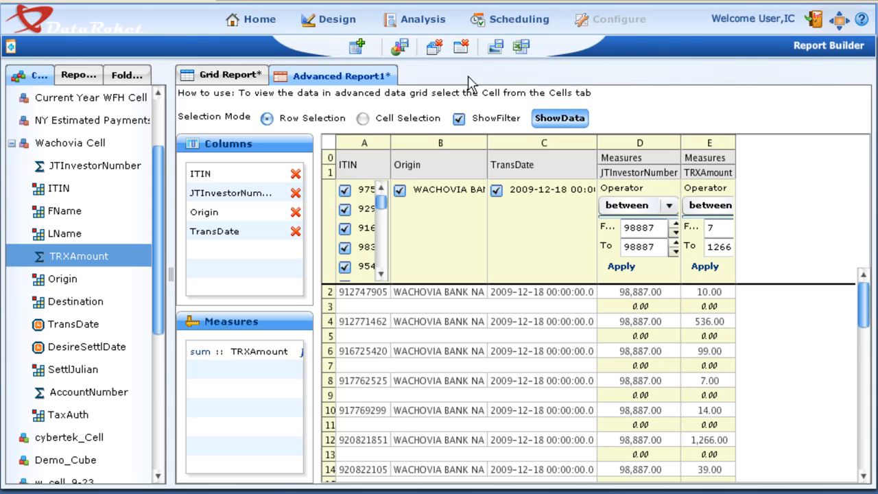
# - Close the advanced report and create a new custom report, keeping the Wachovia Cell fields expanded
pyautogui.click(460, 48)
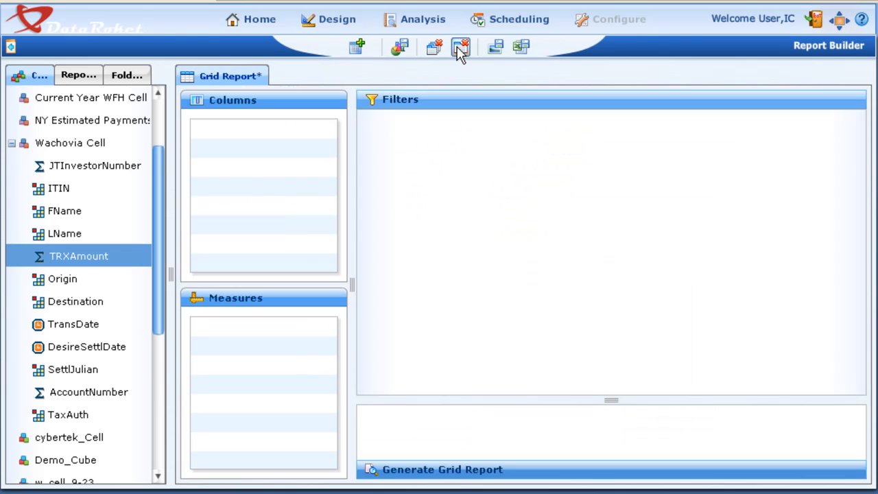
pyautogui.click(11, 144)
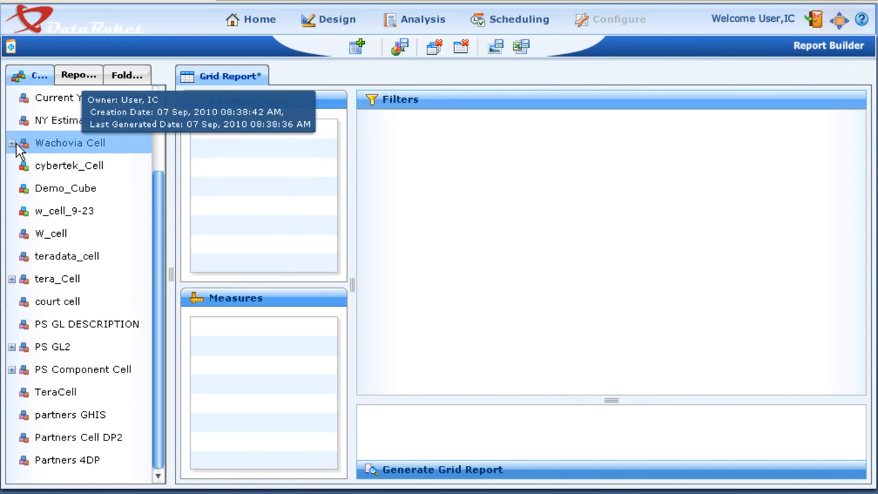
pyautogui.click(11, 143)
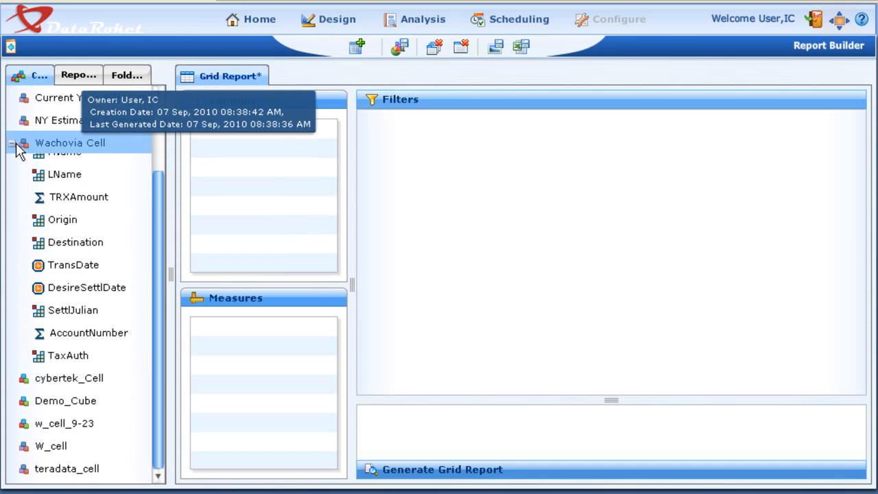
pyautogui.click(358, 46)
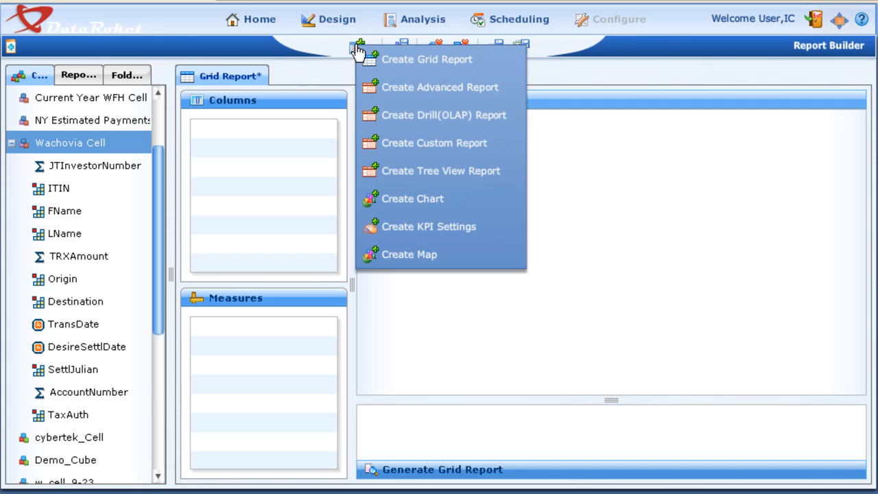
pyautogui.click(389, 144)
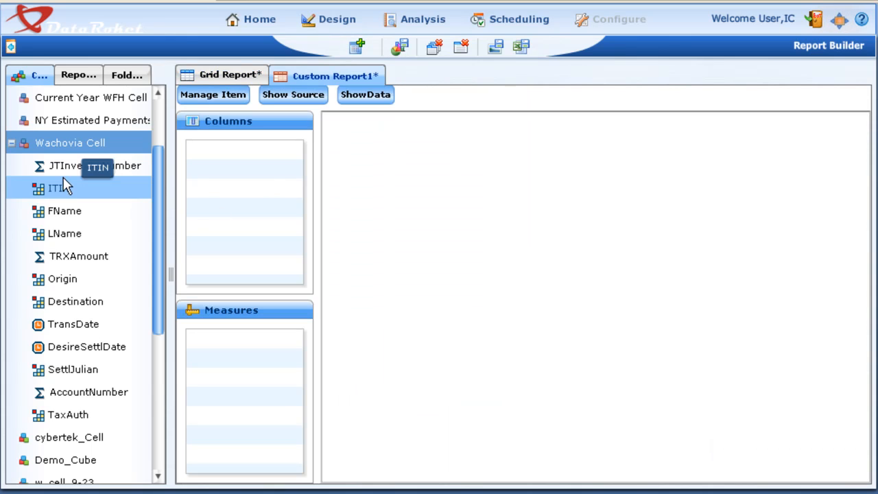
# - Add ITIN, JTInvestorNumber, FName, LName, Origin and TransDate from Wachovia Cell as columns of the custom report
pyautogui.moveTo(65, 190); pyautogui.dragTo(251, 197)
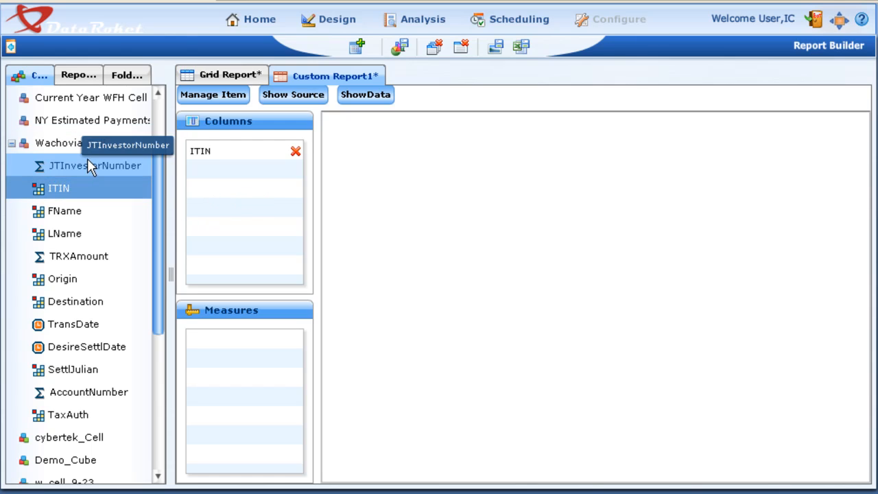
pyautogui.moveTo(87, 164); pyautogui.dragTo(261, 200)
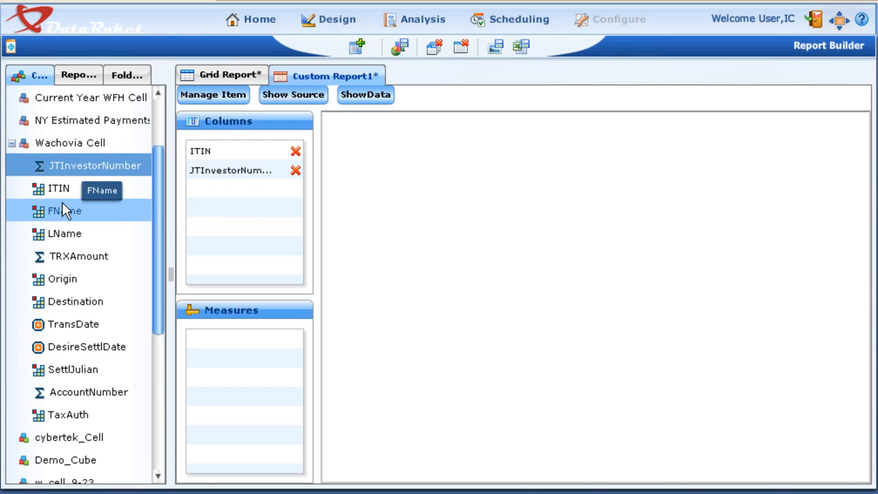
pyautogui.moveTo(86, 209); pyautogui.dragTo(230, 200)
pyautogui.moveTo(87, 236); pyautogui.dragTo(244, 221)
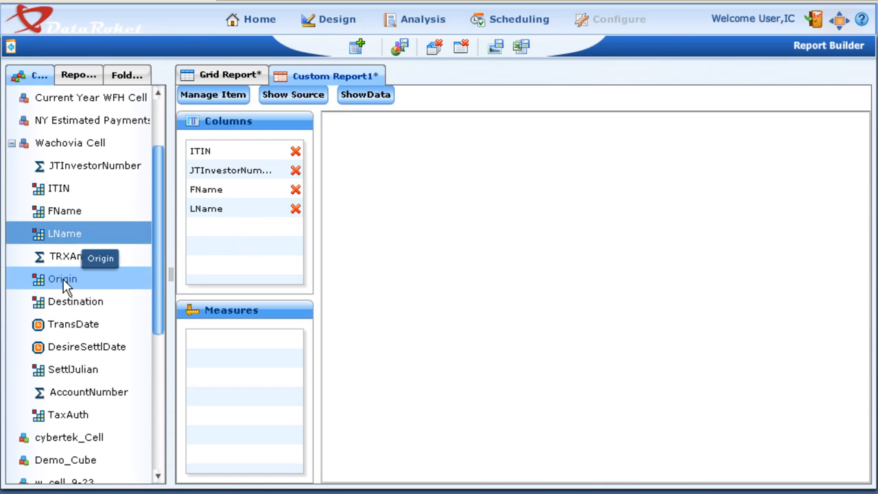
pyautogui.moveTo(68, 282); pyautogui.dragTo(241, 245)
pyautogui.moveTo(69, 324); pyautogui.dragTo(246, 249)
# - Show the custom report's data and view the source definition of its design
pyautogui.click(363, 97)
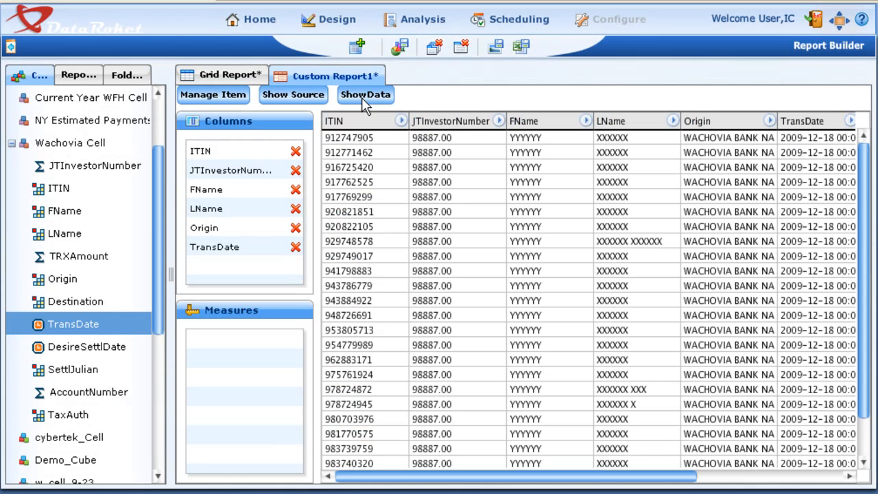
pyautogui.click(286, 100)
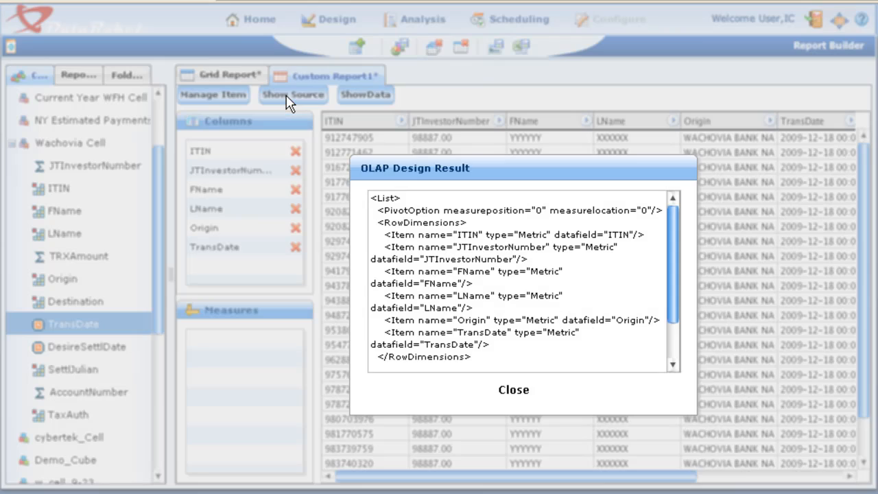
pyautogui.click(505, 396)
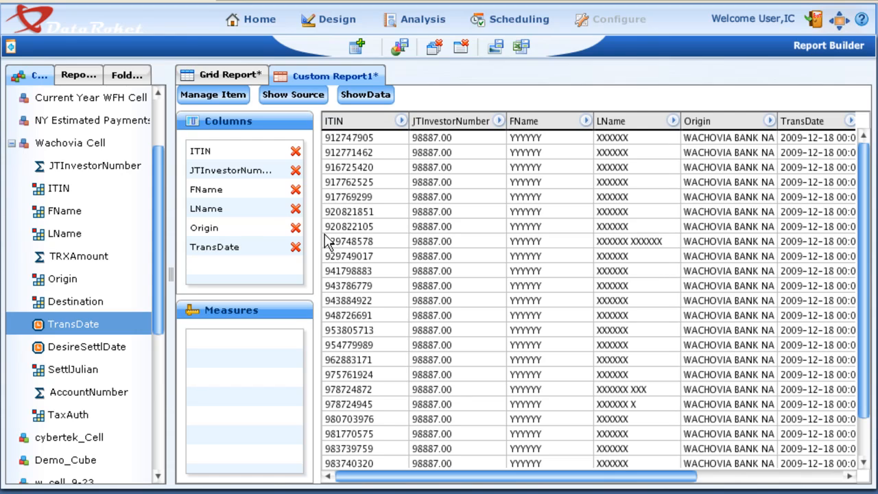
# - Remove the FName and LName columns from the custom report and reload its data
pyautogui.click(295, 190)
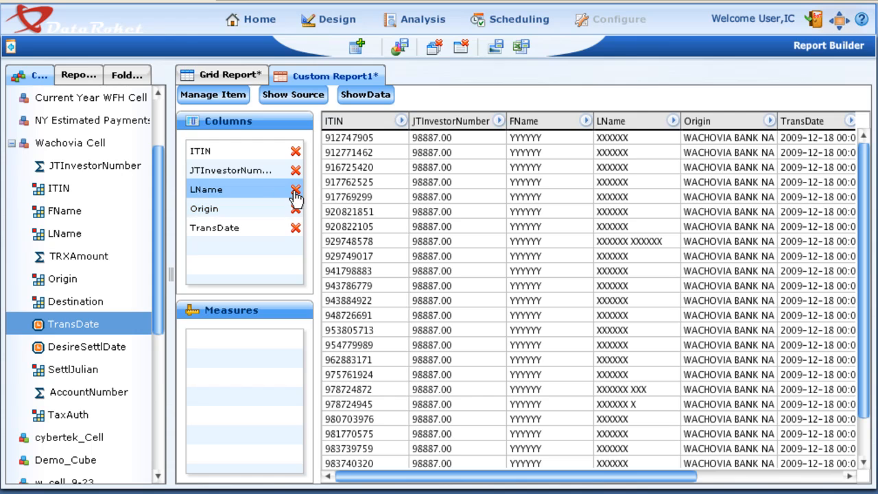
pyautogui.click(295, 189)
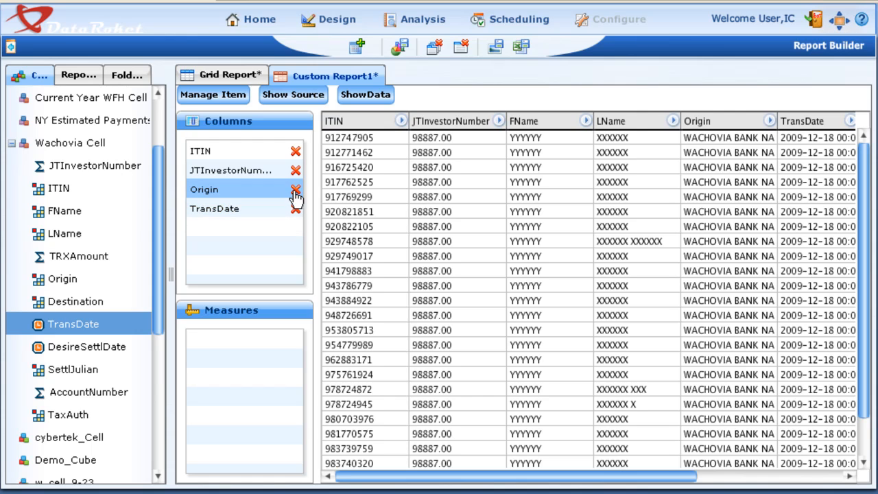
pyautogui.click(357, 104)
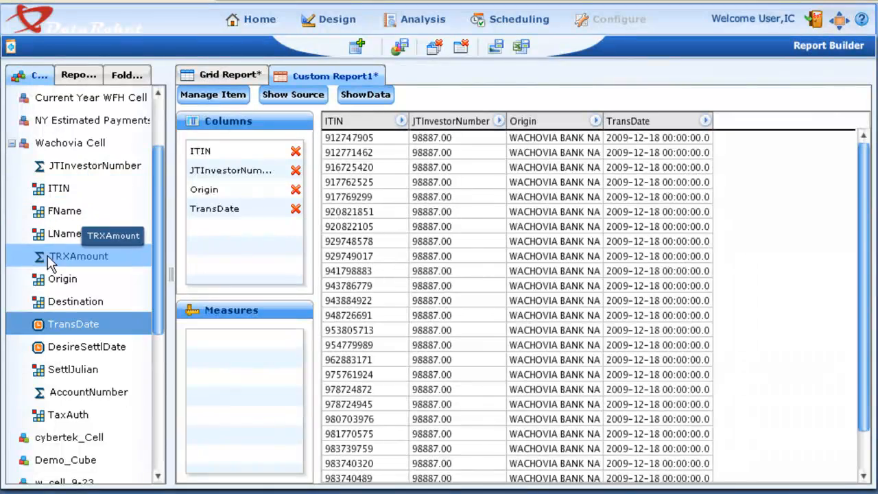
# - Add TRXAmount as a measure of the custom report and reload its data
pyautogui.moveTo(54, 261); pyautogui.dragTo(235, 374)
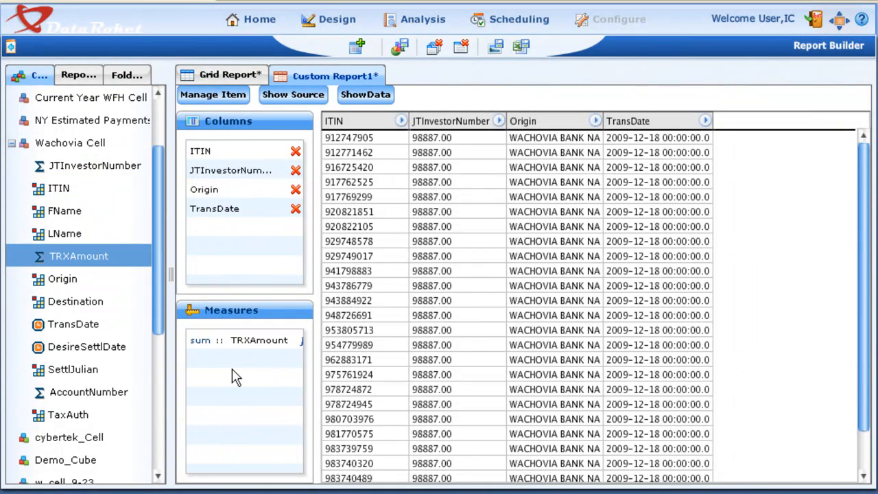
pyautogui.click(367, 101)
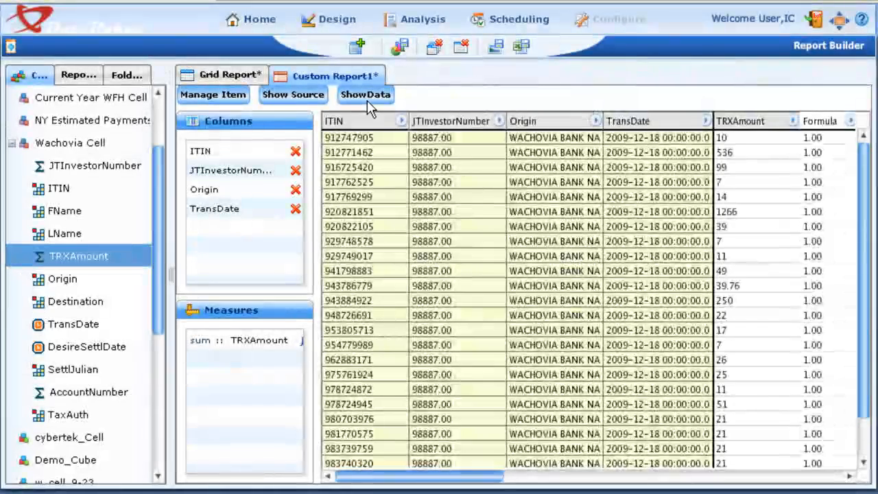
pyautogui.moveTo(470, 476); pyautogui.dragTo(486, 477)
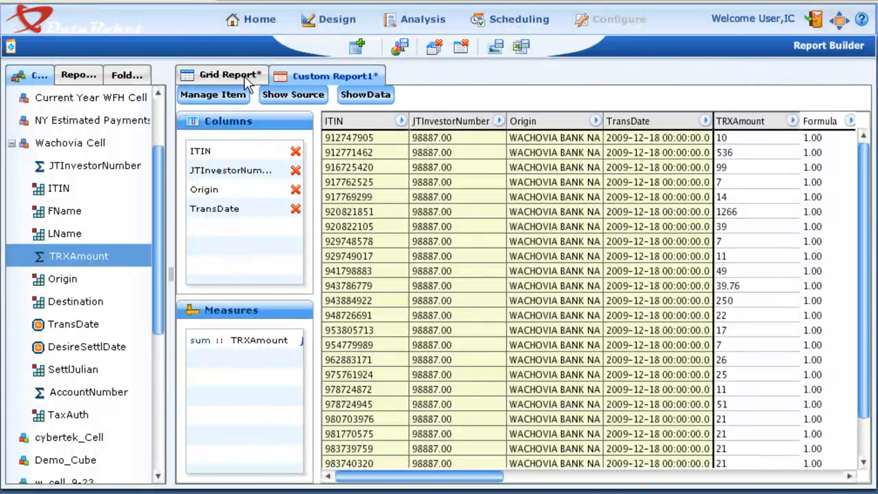
# - Change the expression of the custom report's Formula item to [TRXAmount]+17 and apply the item list
pyautogui.click(221, 95)
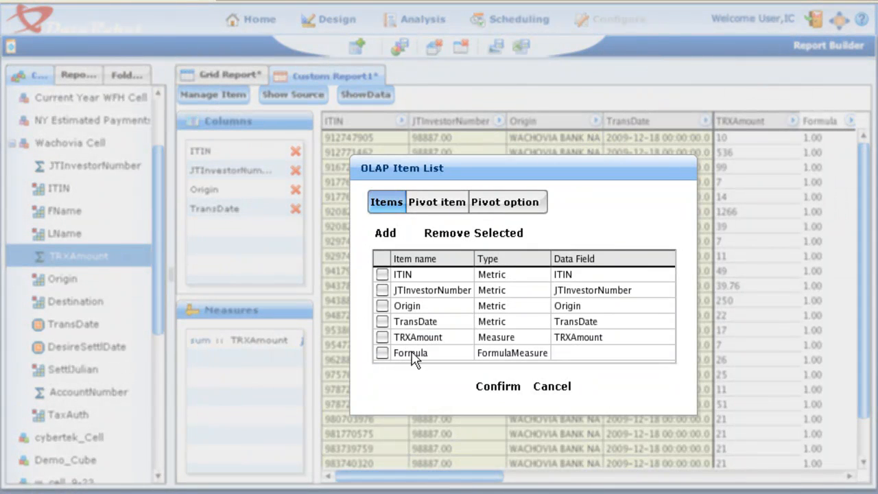
pyautogui.doubleClick(414, 353)
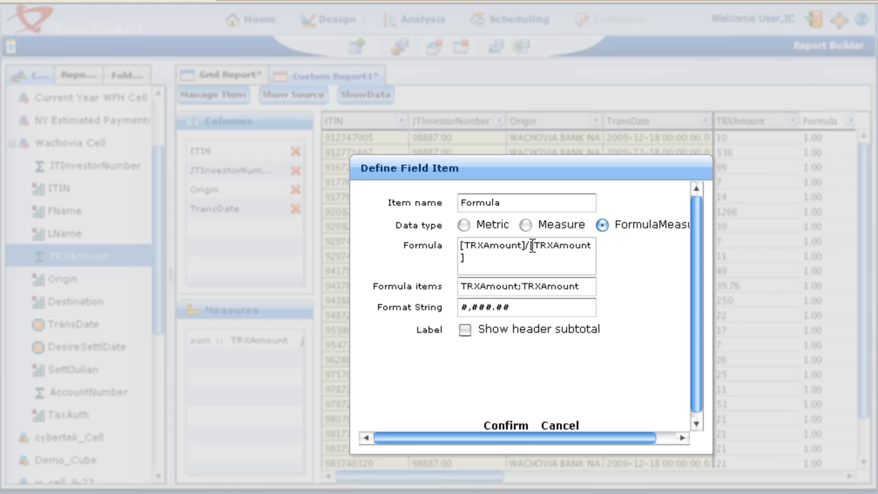
pyautogui.moveTo(525, 246); pyautogui.dragTo(579, 263)
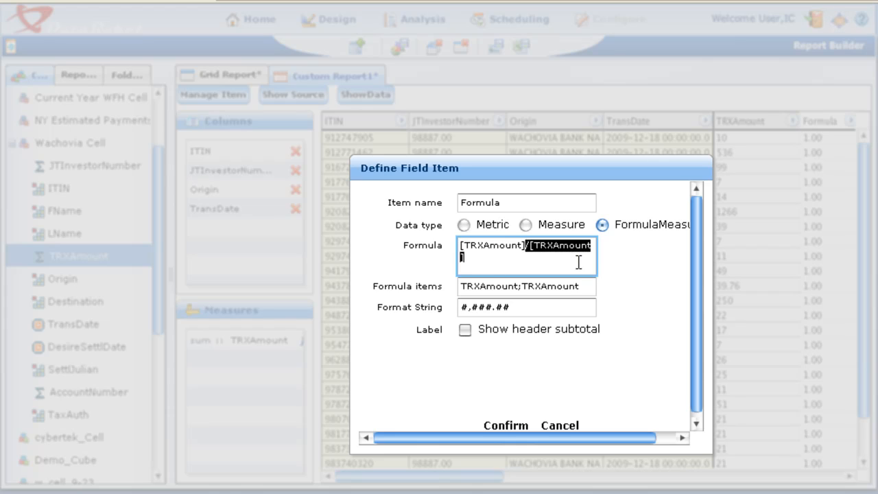
pyautogui.write('+17')
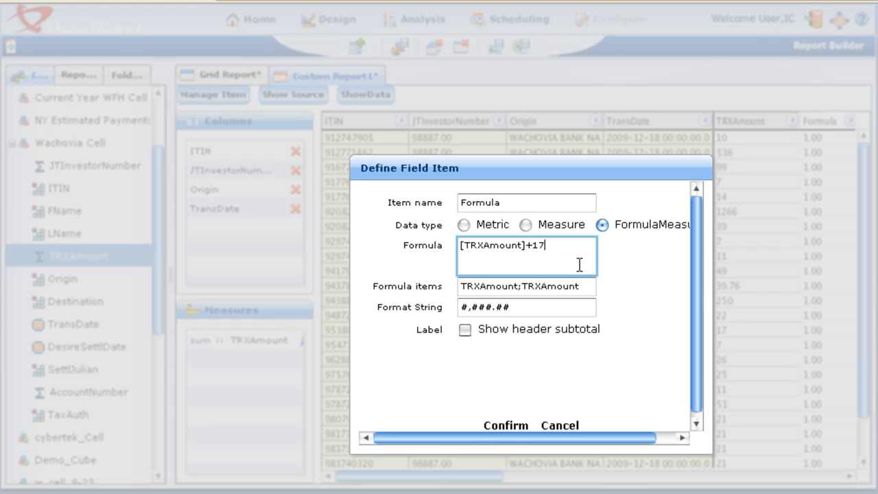
pyautogui.click(503, 431)
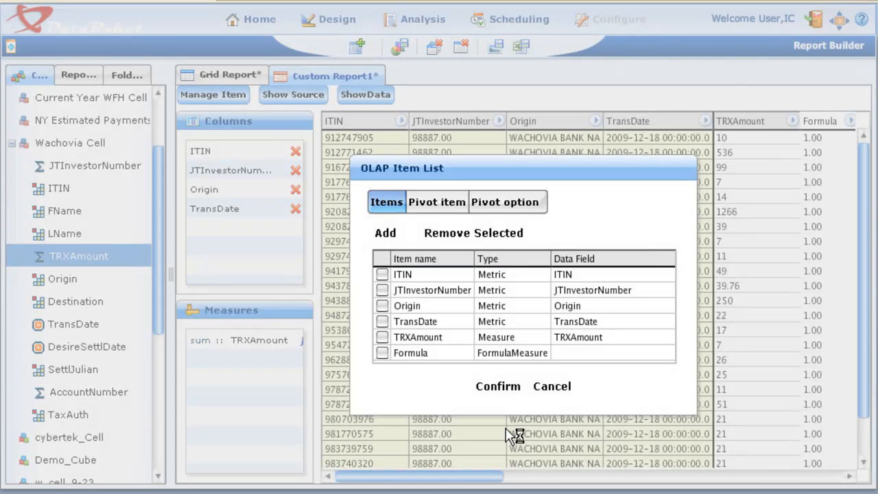
pyautogui.click(499, 387)
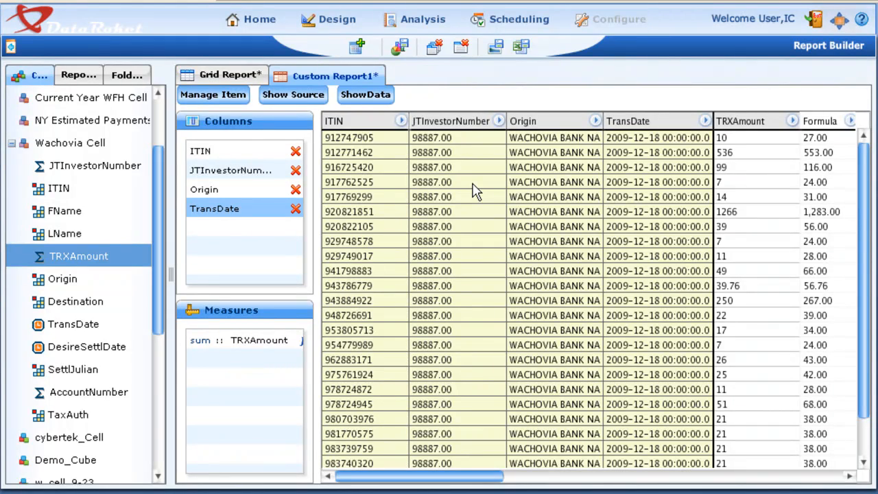
# - Examine the custom report's source definition through to the Formula measure's expression, and close it
pyautogui.click(276, 95)
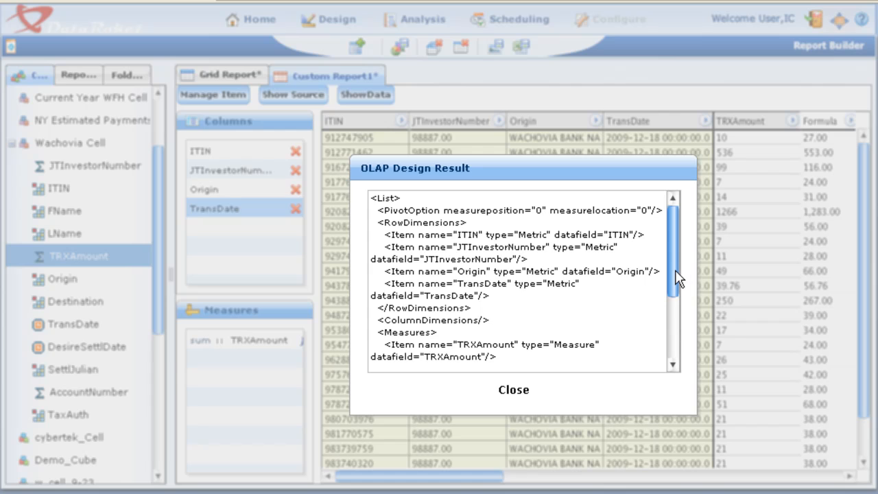
pyautogui.moveTo(674, 277); pyautogui.dragTo(659, 340)
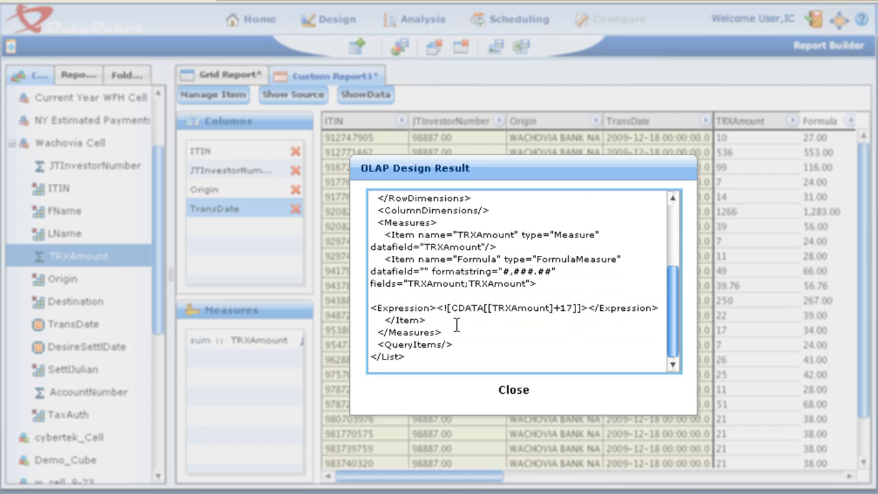
pyautogui.click(514, 390)
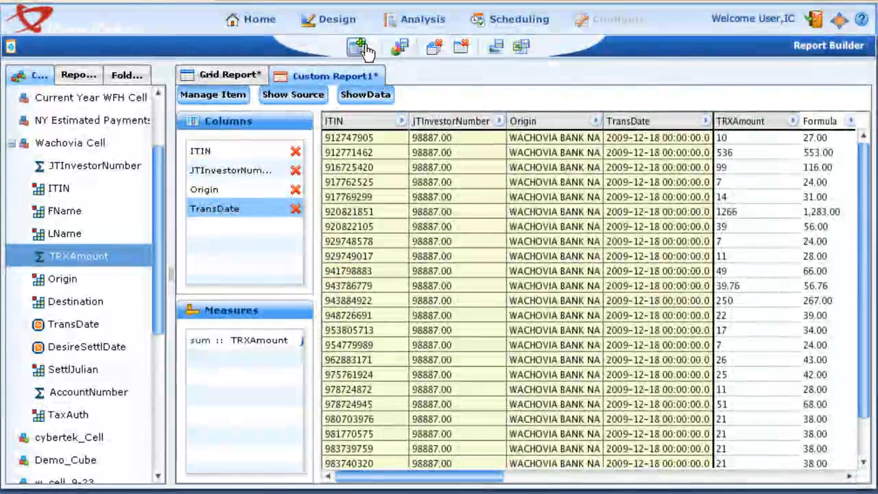
# - Save the custom report as a private report named "Wachovia by TRXAmount" with the Persisted build type
pyautogui.click(399, 49)
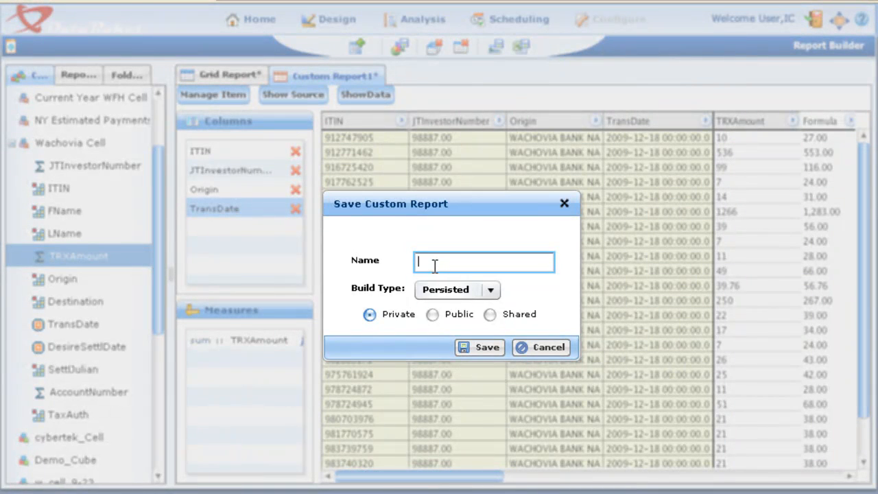
pyautogui.write('Wachovia by TRXAmount')
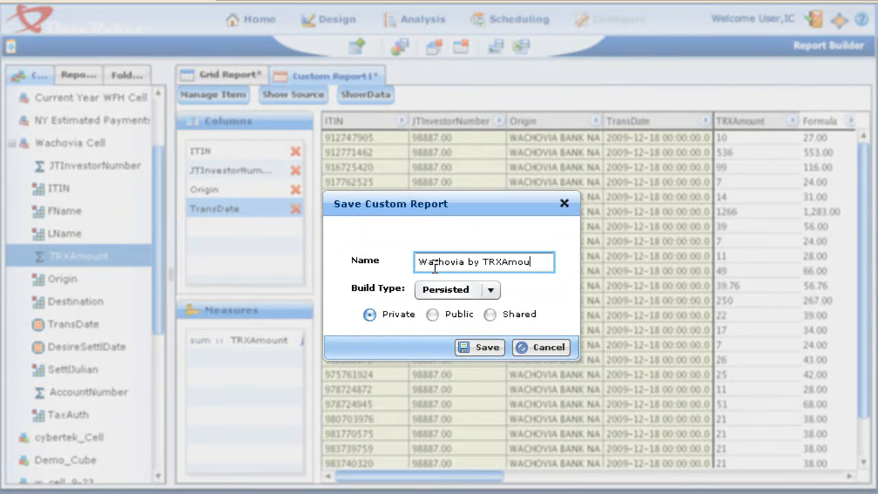
pyautogui.click(486, 347)
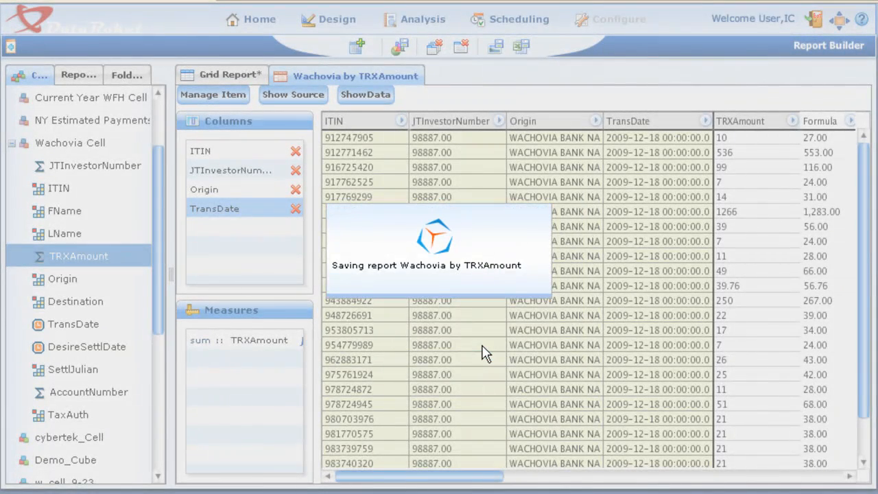
pyautogui.click(446, 292)
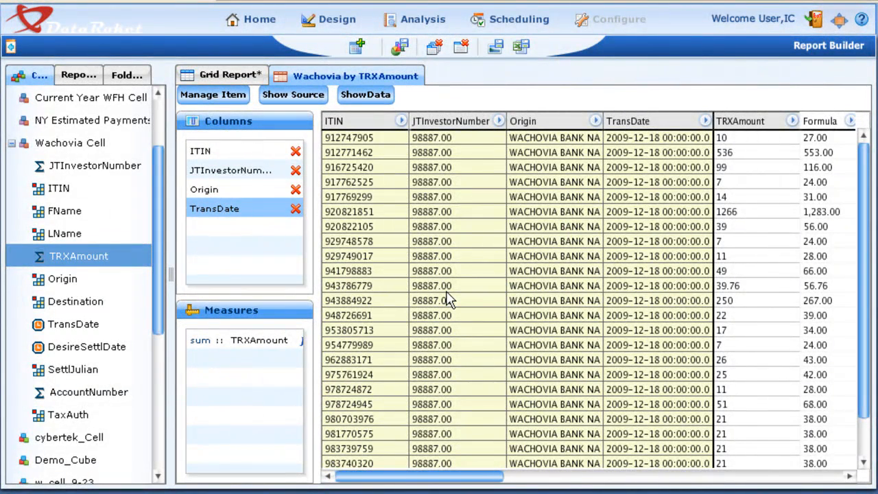
# - Look over the report types available for creation, and go to the home page with its dashboards
pyautogui.click(358, 47)
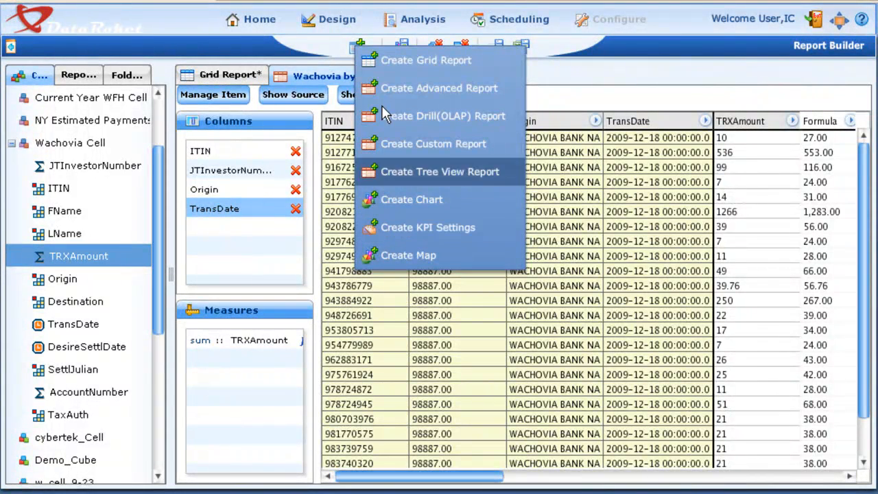
pyautogui.click(254, 21)
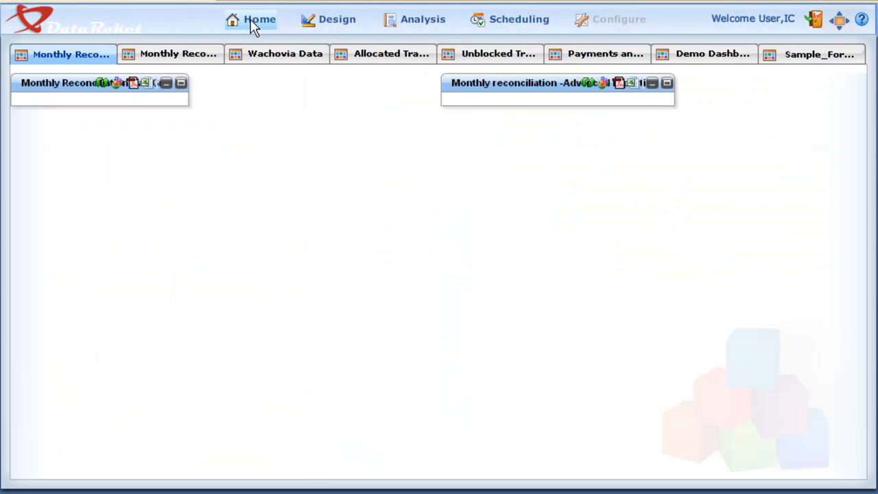